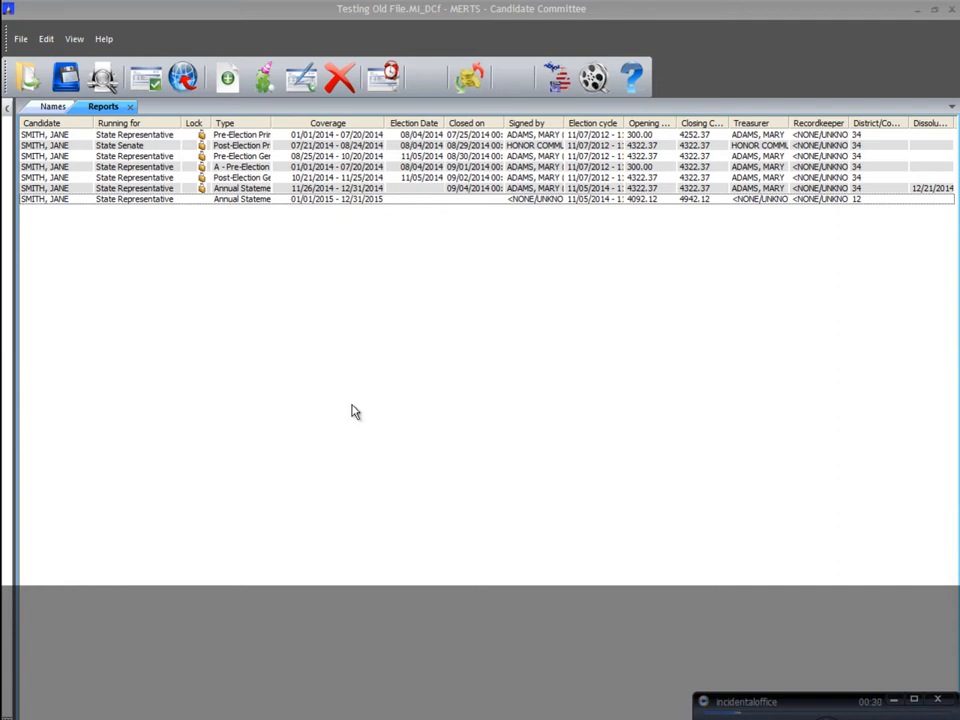
Start a new Incidental Office Expense transaction for the 01/01/2015 - 12/31/2015 annual statement report.
{"action": "left_click", "coordinate": [378, 200]}
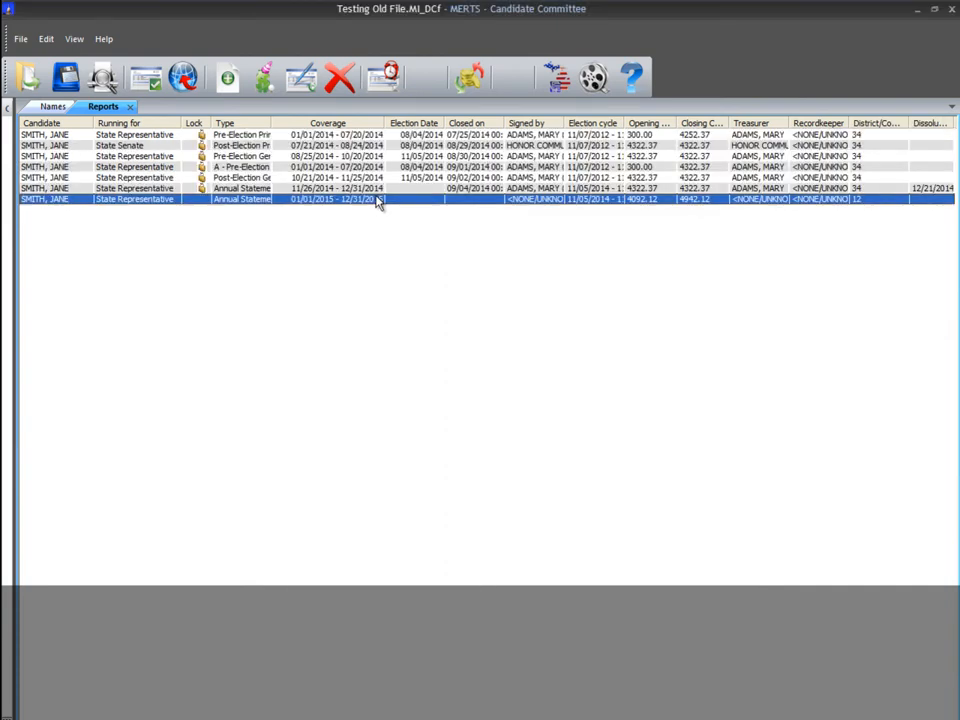
{"action": "left_click", "coordinate": [469, 77]}
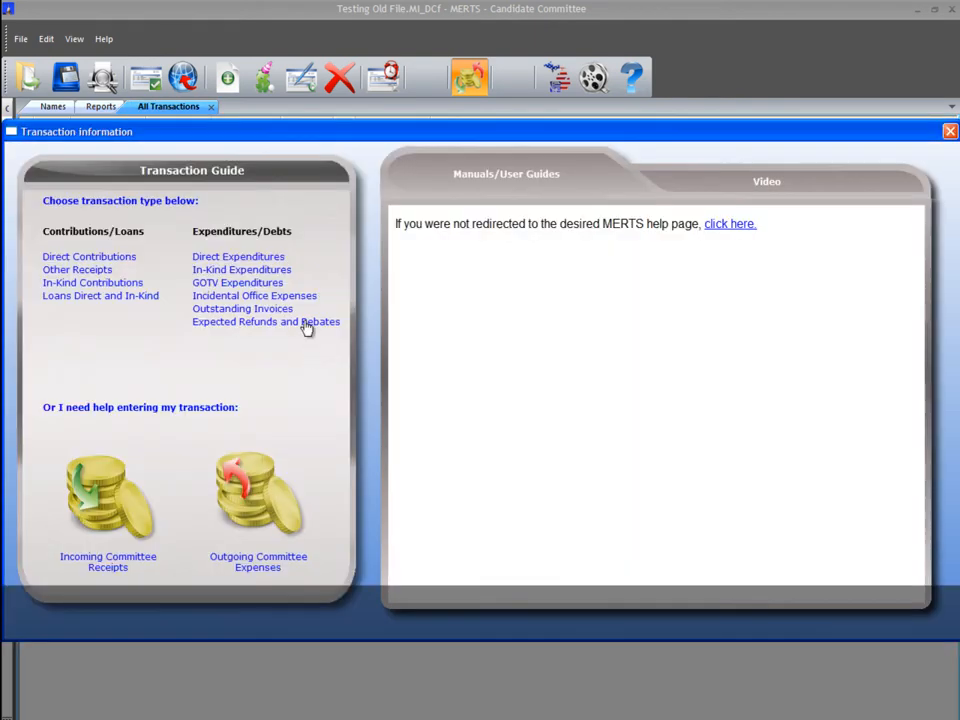
{"action": "left_click", "coordinate": [310, 297]}
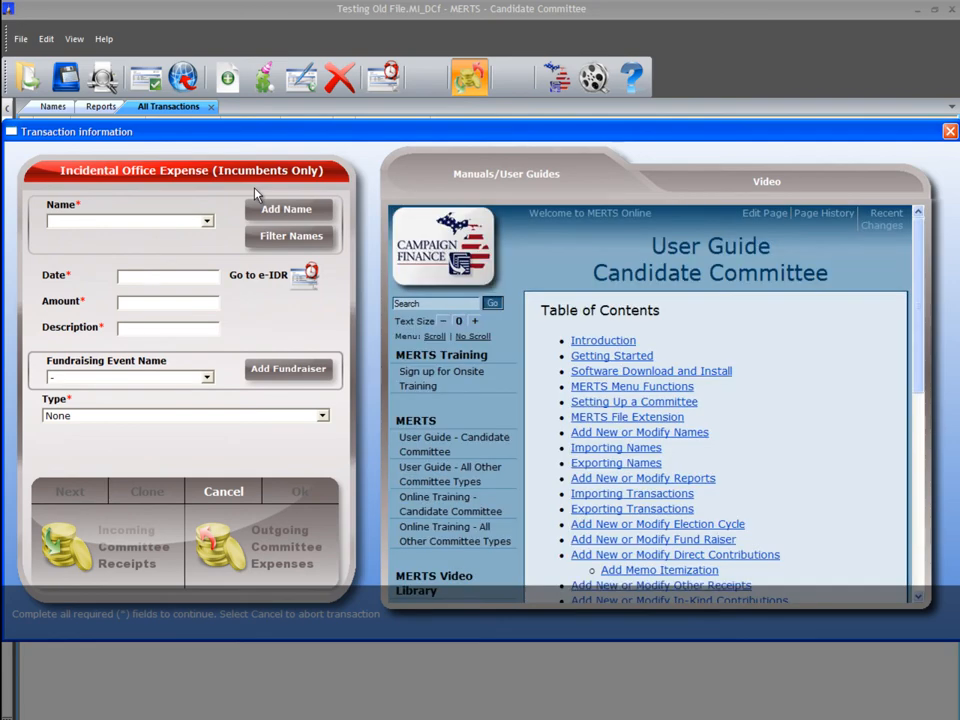
Choose an existing individual as the expense's payee and check that person's name and address record.
{"action": "left_click", "coordinate": [207, 221]}
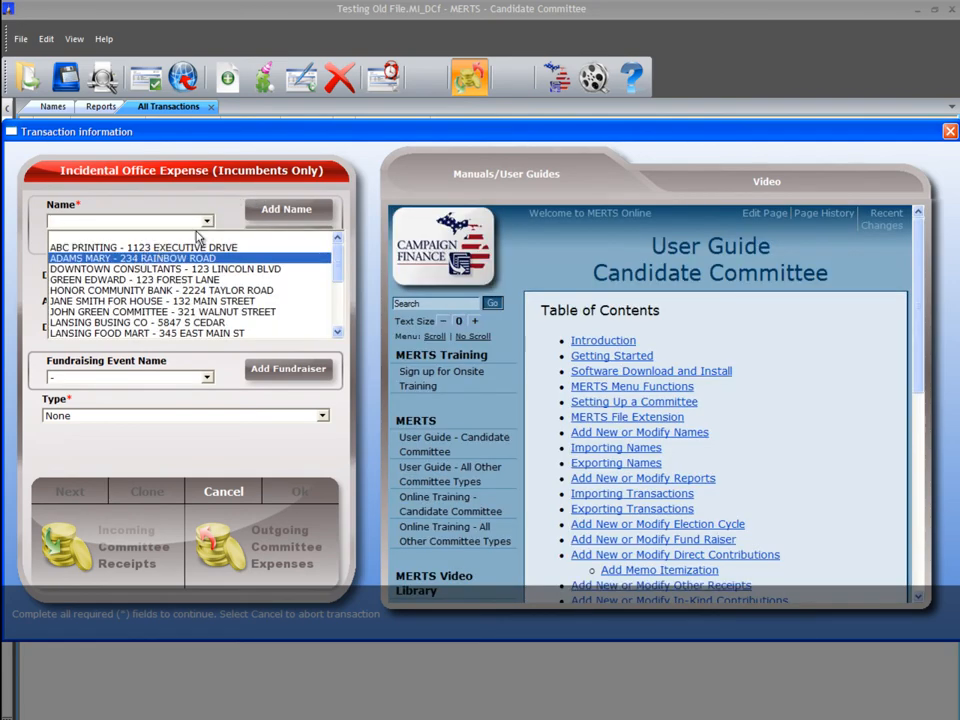
{"action": "left_click", "coordinate": [185, 257]}
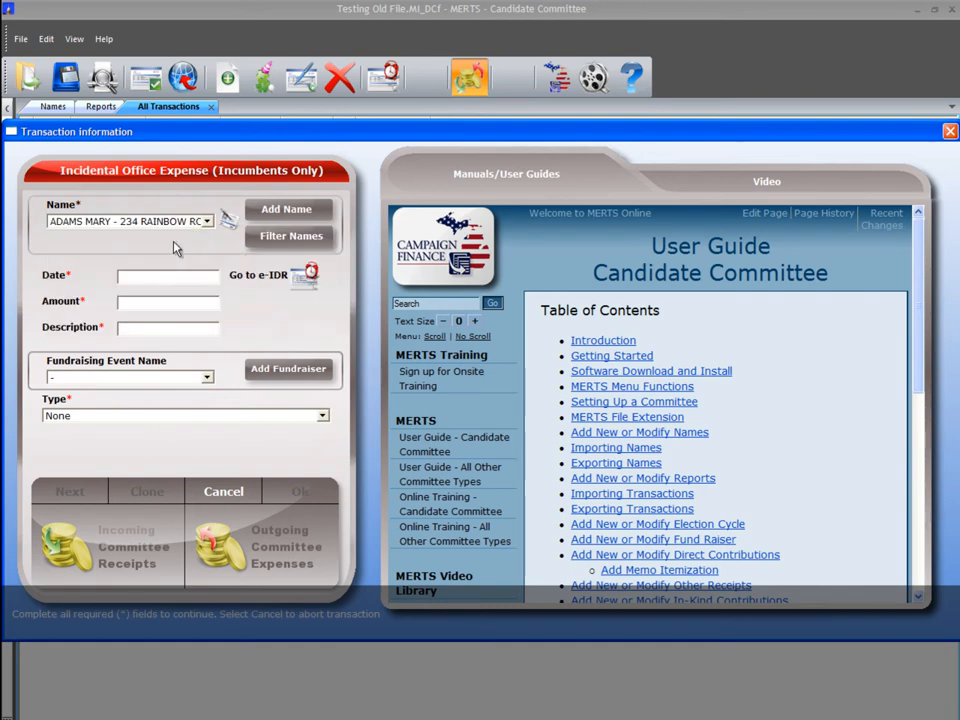
{"action": "left_click", "coordinate": [227, 220]}
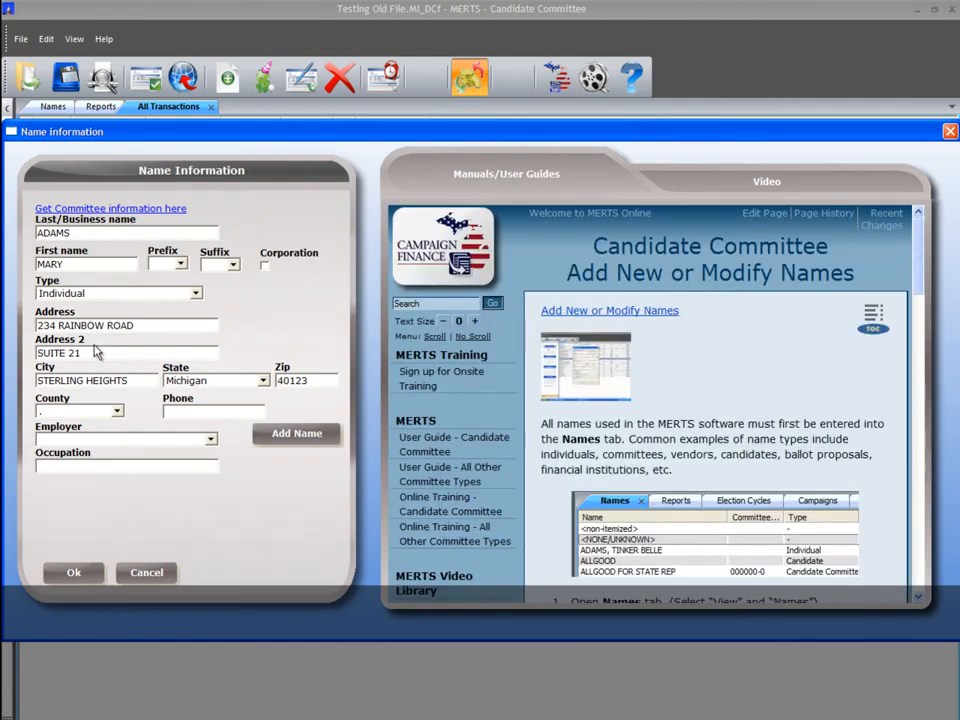
{"action": "left_click", "coordinate": [88, 585]}
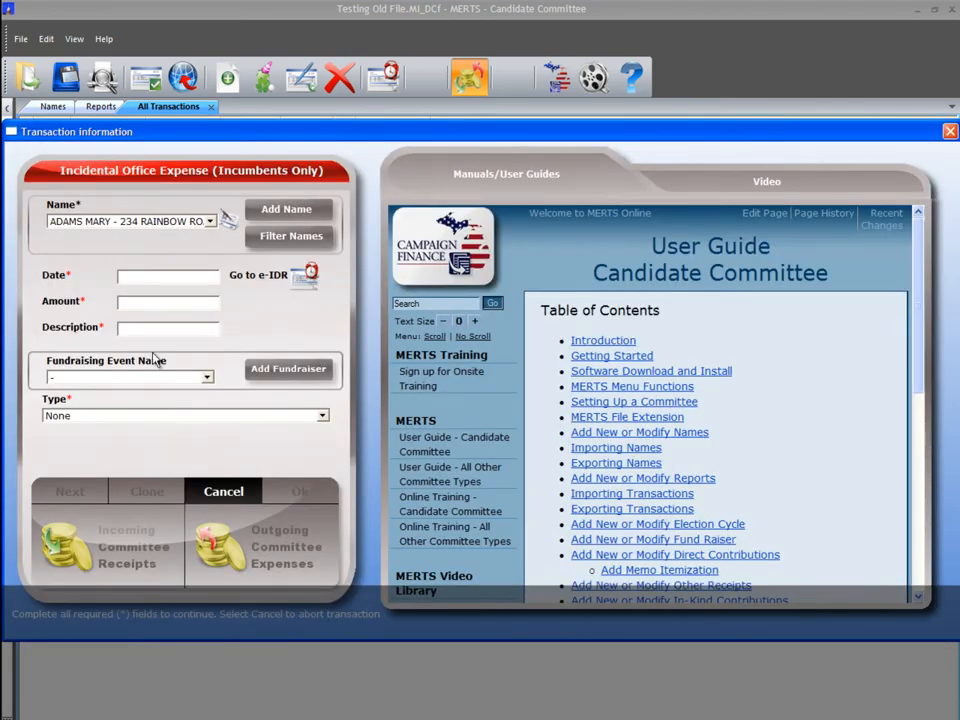
Enter the expense's date 01/05/2015, amount $150.00 and description "Accounting help".
{"action": "left_click", "coordinate": [121, 279]}
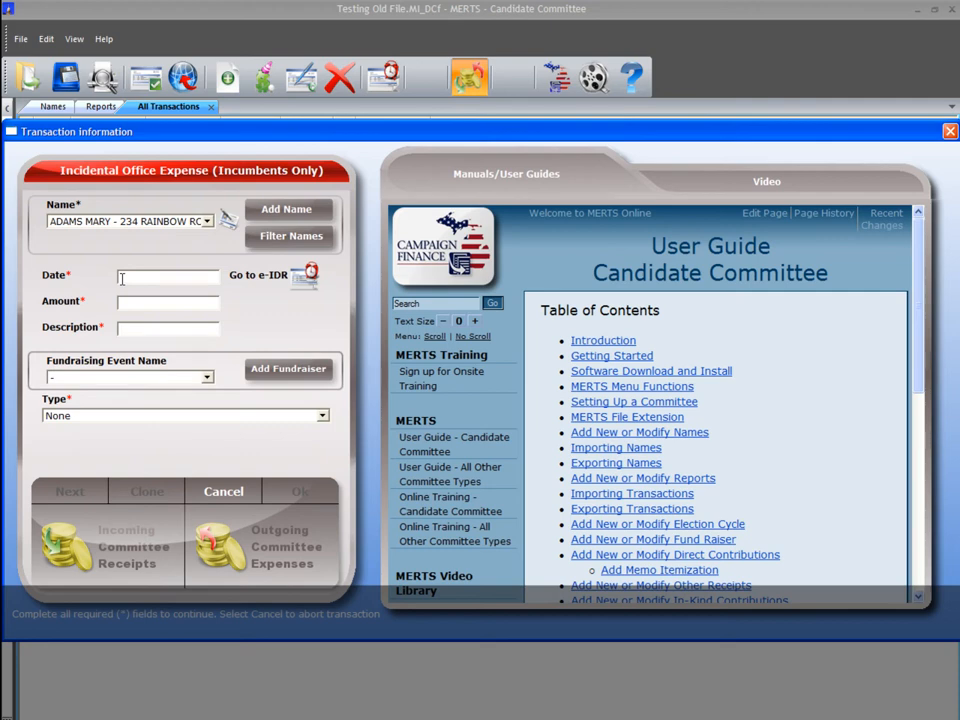
{"action": "left_click", "coordinate": [121, 279]}
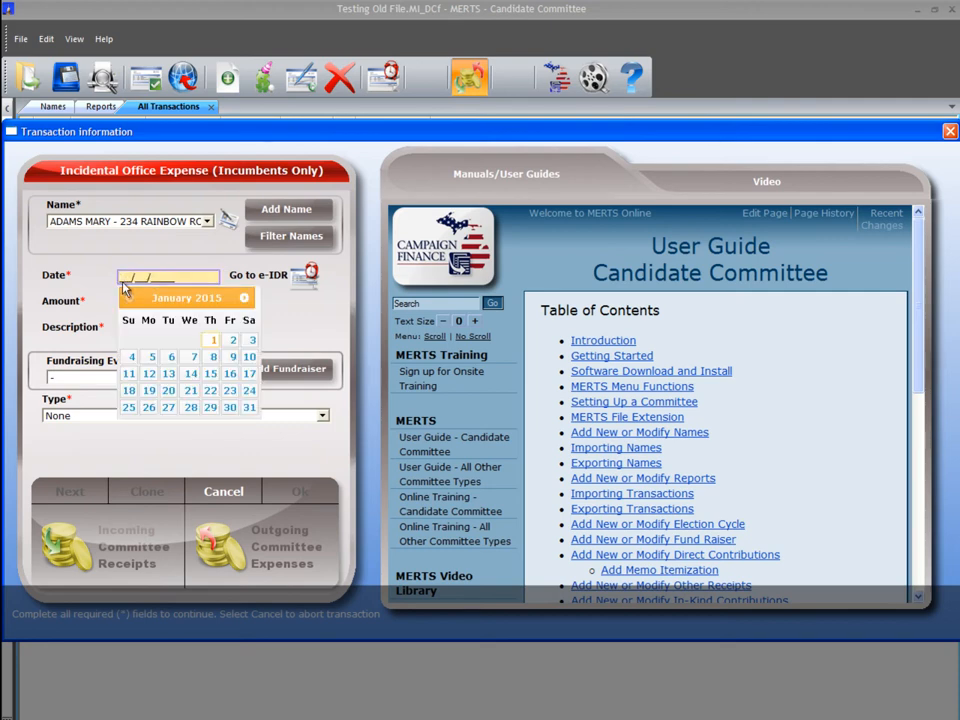
{"action": "left_click", "coordinate": [152, 362]}
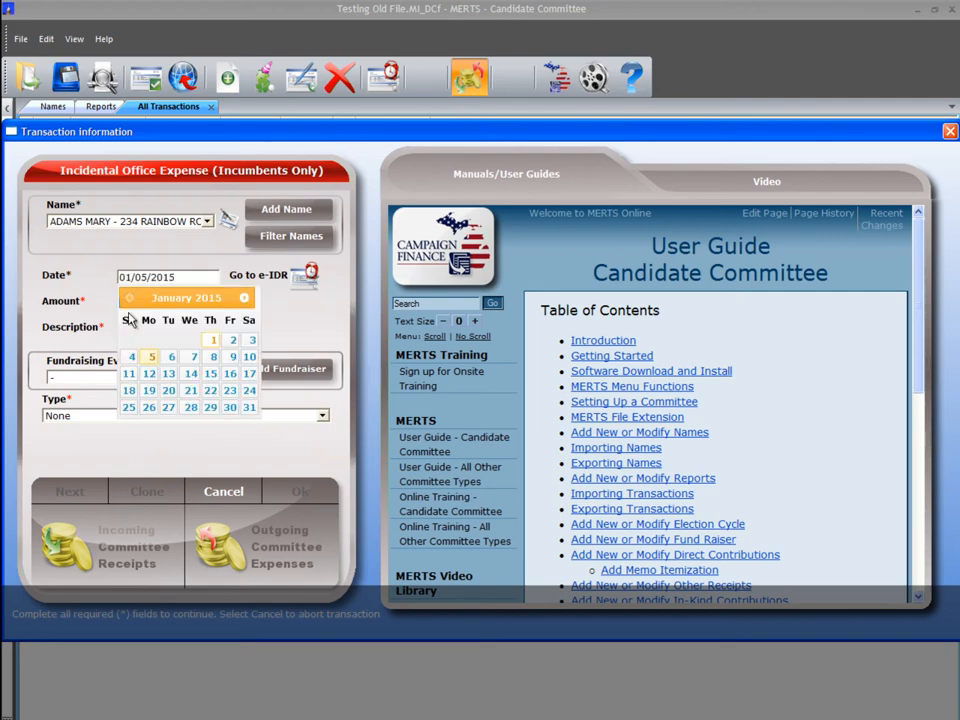
{"action": "left_click", "coordinate": [120, 306]}
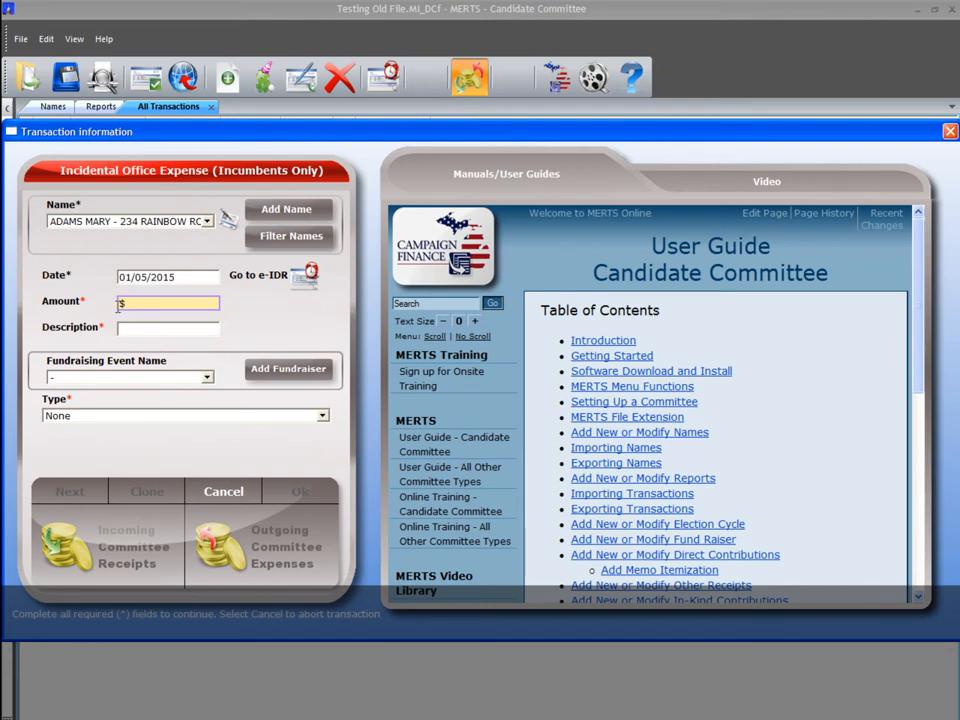
{"action": "type", "text": "150"}
{"action": "left_click", "coordinate": [118, 329]}
{"action": "type", "text": "A"}
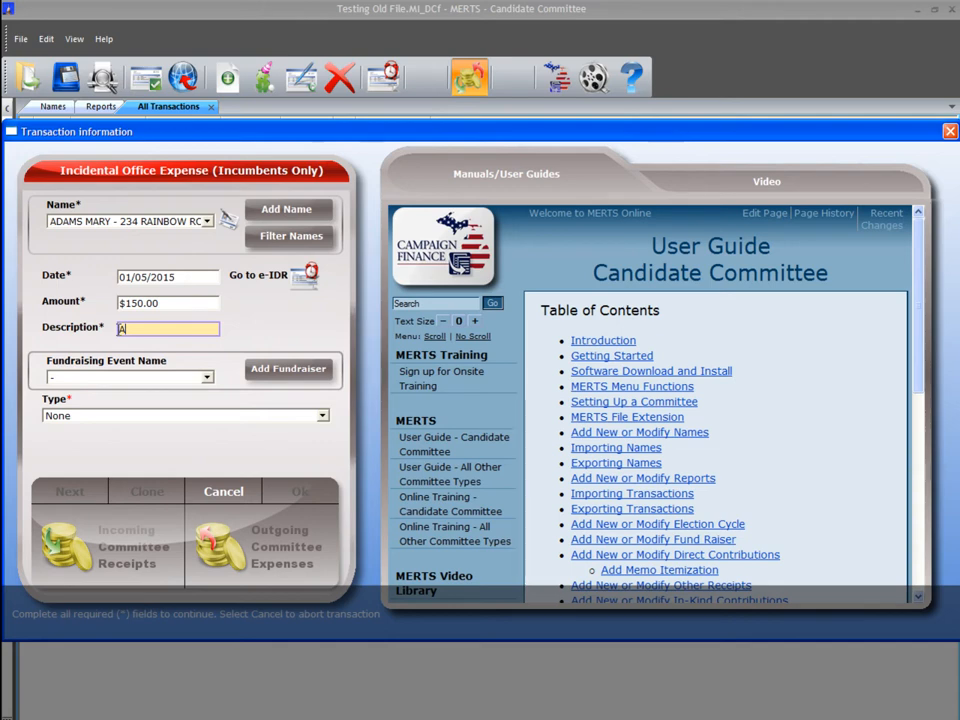
{"action": "type", "text": "ccounting help"}
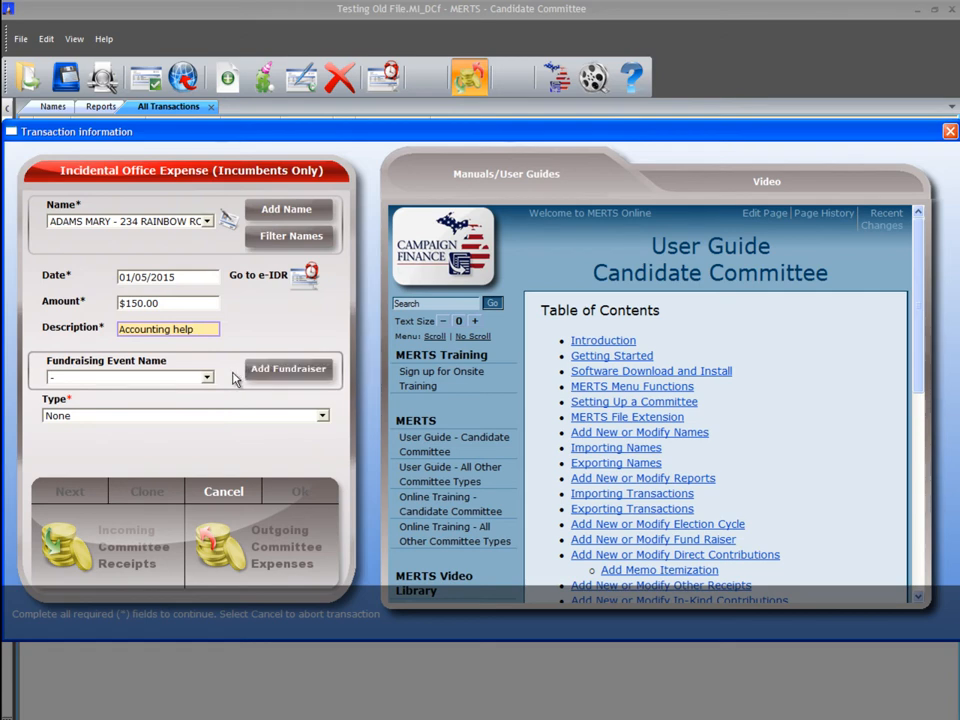
Set the expense type to Accounting, Professional or Administrative Disbursements.
{"action": "left_click", "coordinate": [323, 418]}
{"action": "scroll", "coordinate": [300, 446], "scroll_direction": "down", "scroll_amount": 3}
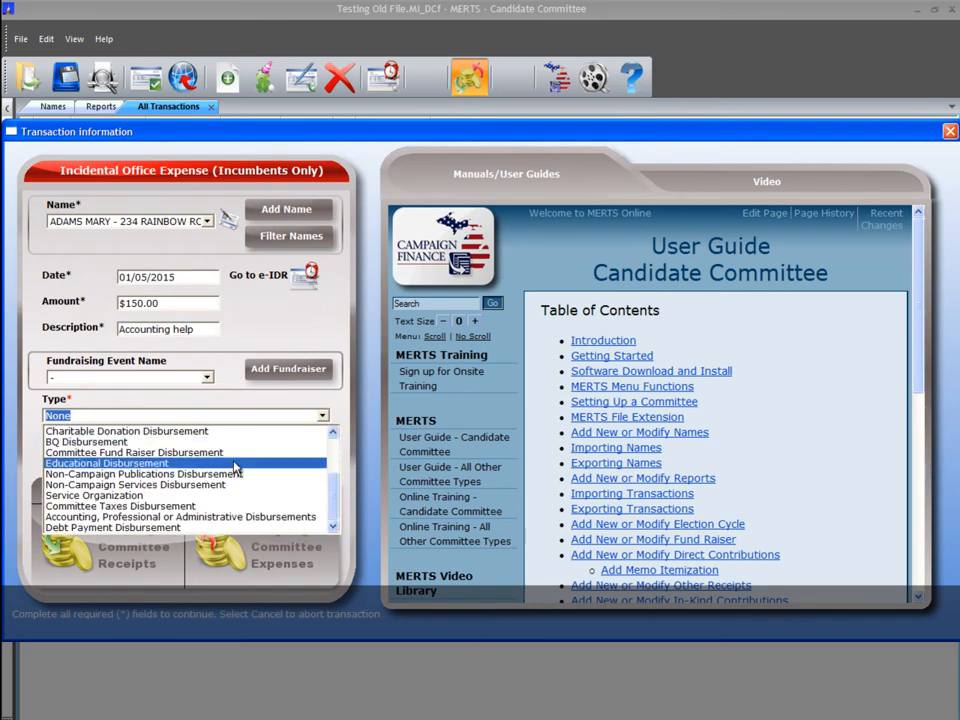
{"action": "left_click", "coordinate": [221, 517]}
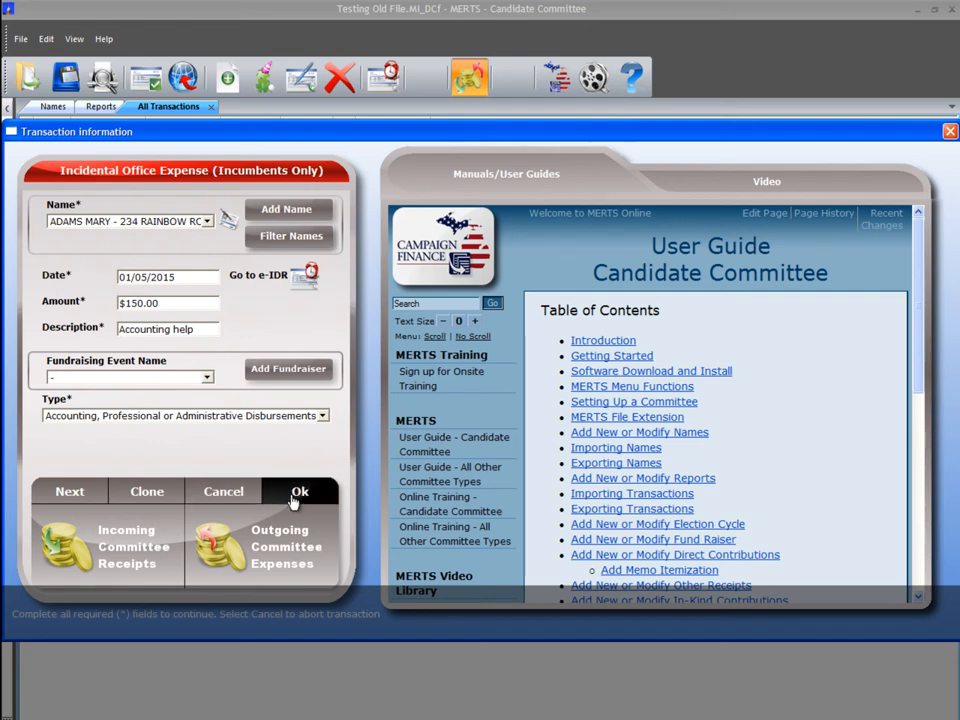
Look at the outgoing expense and incoming receipt types that can be entered from the transaction form.
{"action": "left_click", "coordinate": [253, 549]}
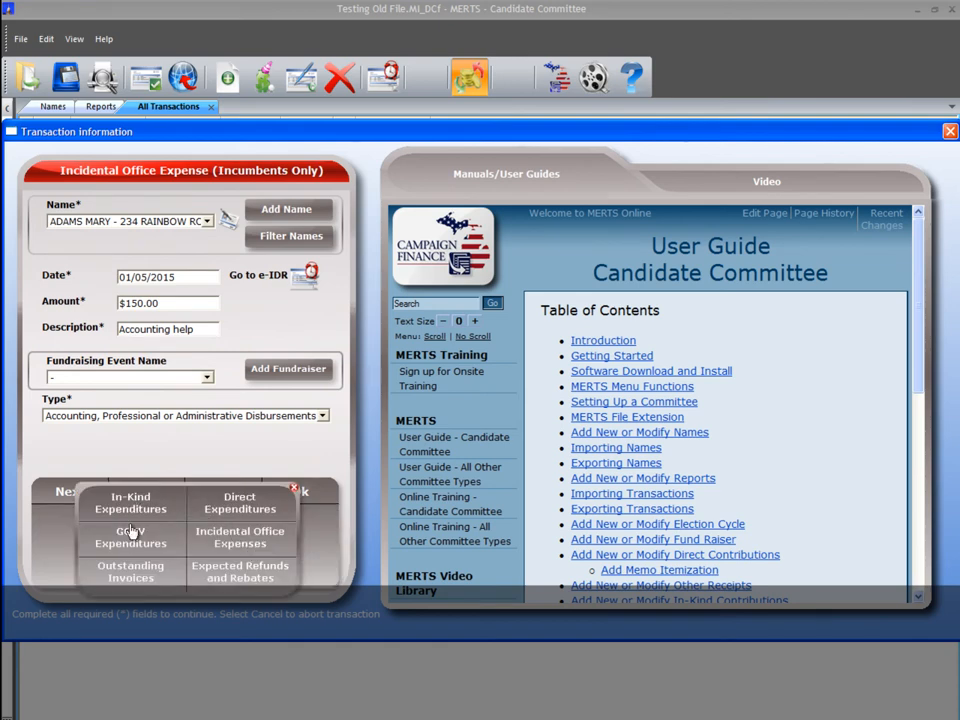
{"action": "left_click", "coordinate": [293, 491]}
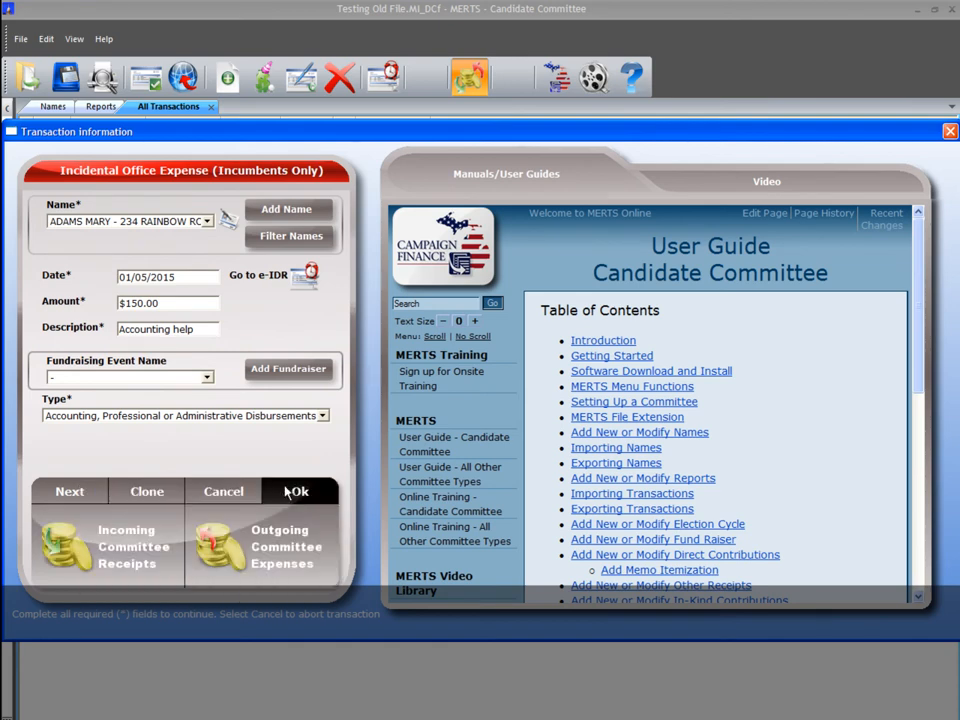
{"action": "left_click", "coordinate": [110, 565]}
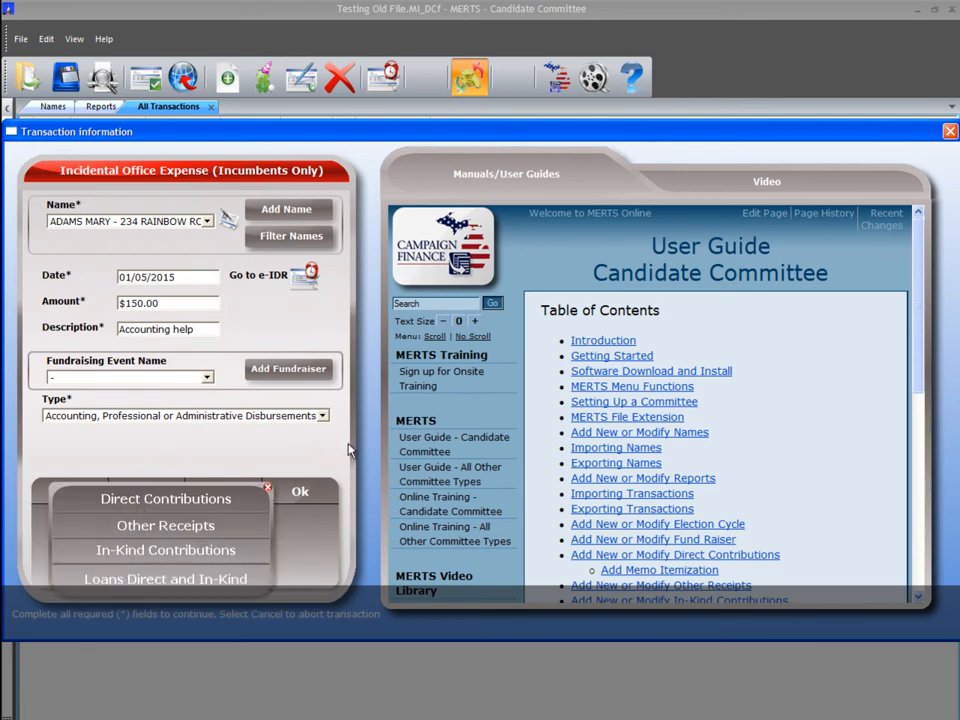
{"action": "left_click", "coordinate": [267, 488]}
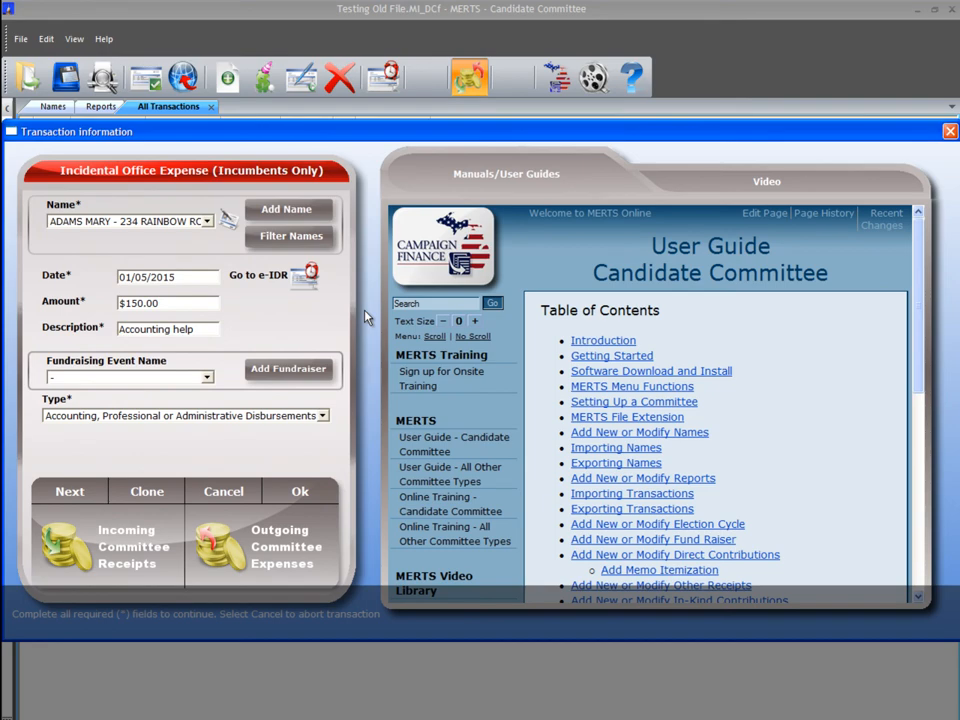
Save the incidental office expense and display the list of all transactions.
{"action": "left_click", "coordinate": [310, 488]}
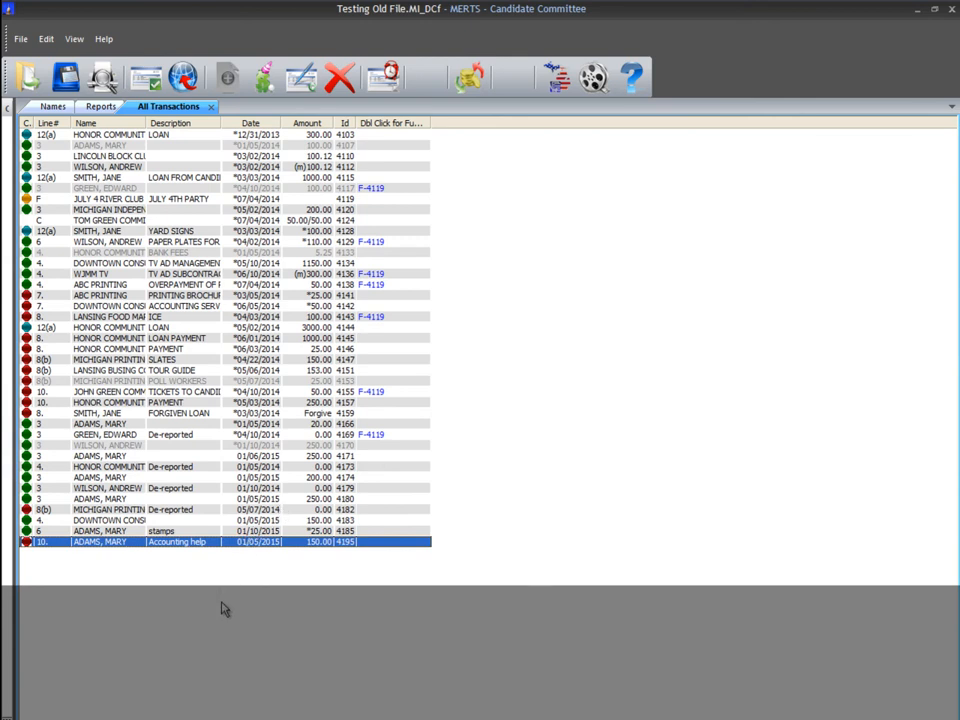
{"action": "left_click", "coordinate": [222, 604]}
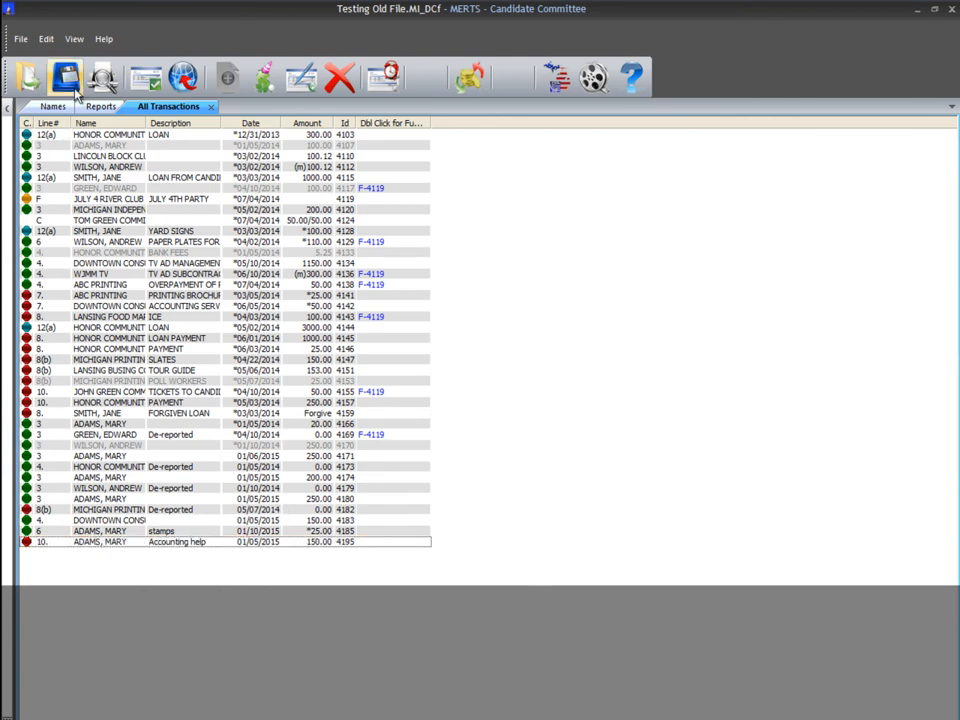
{"action": "left_click", "coordinate": [78, 40]}
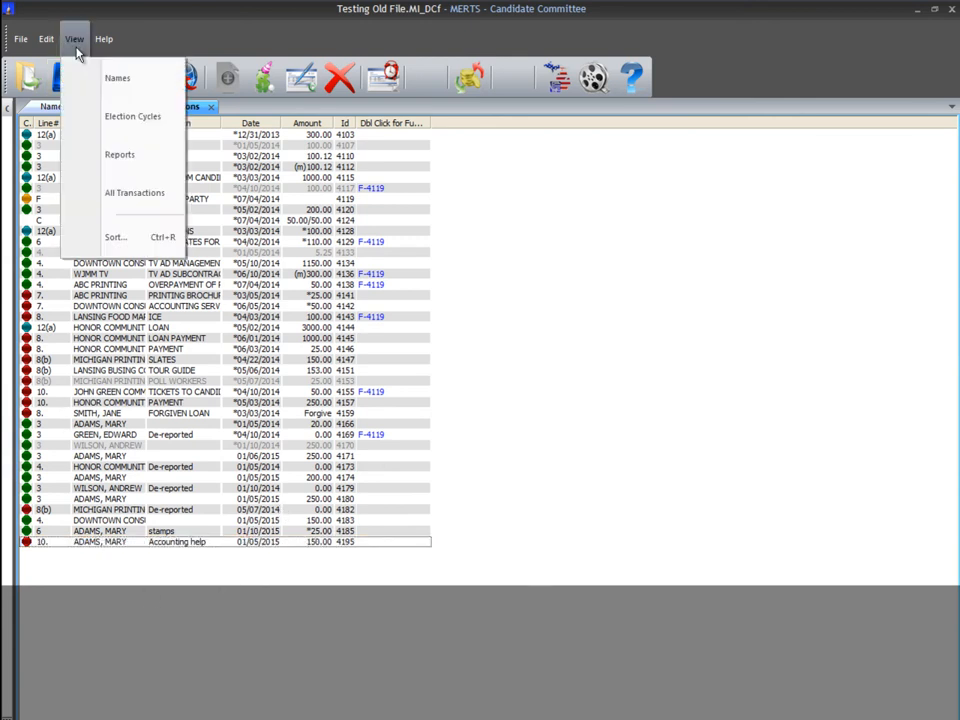
{"action": "left_click", "coordinate": [113, 193]}
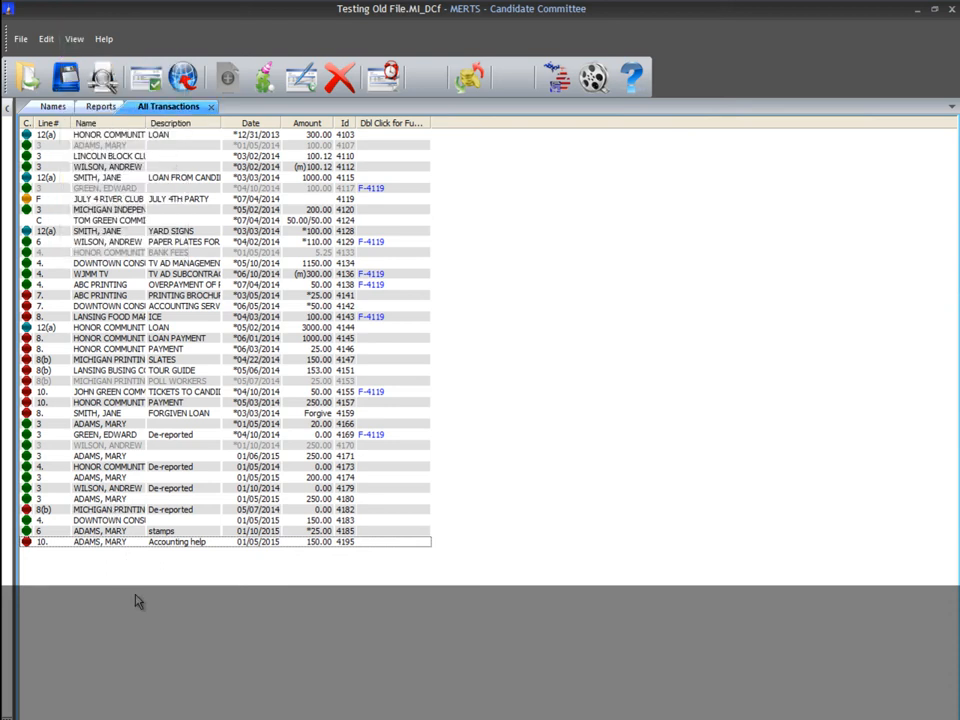
Modify the Accounting help expense by setting its amount to $250.00, and confirm the modification.
{"action": "left_click", "coordinate": [228, 544]}
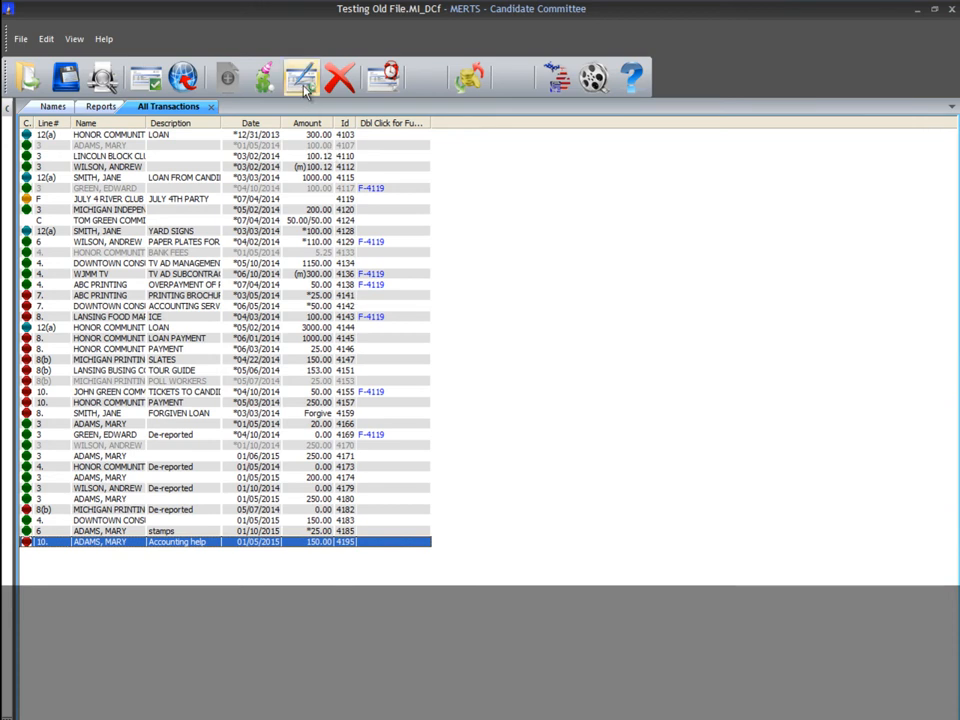
{"action": "right_click", "coordinate": [229, 541]}
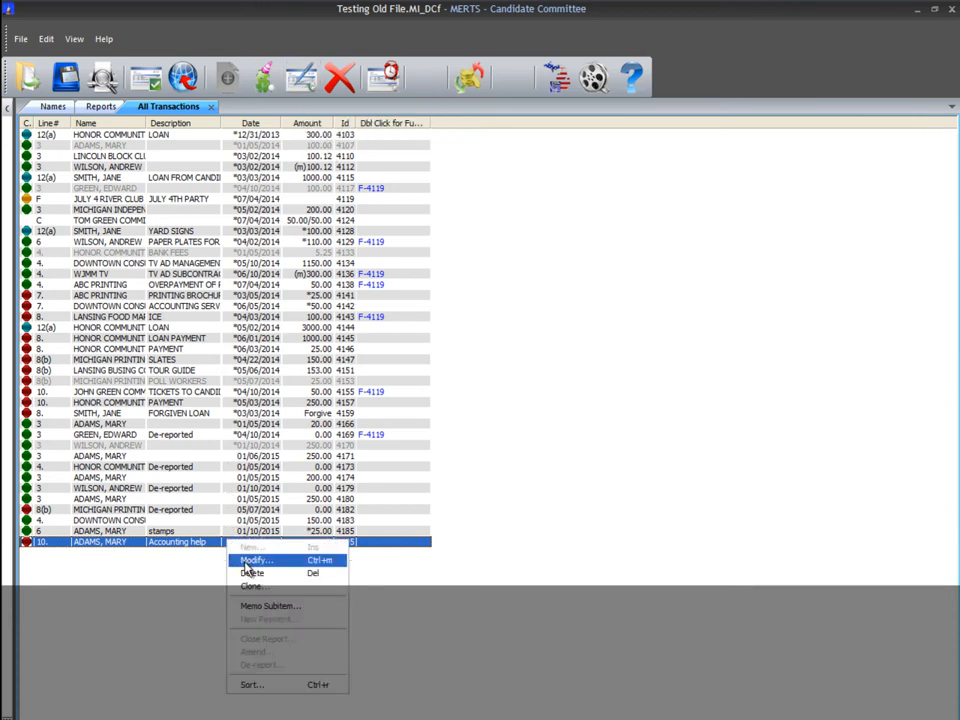
{"action": "left_click", "coordinate": [244, 564]}
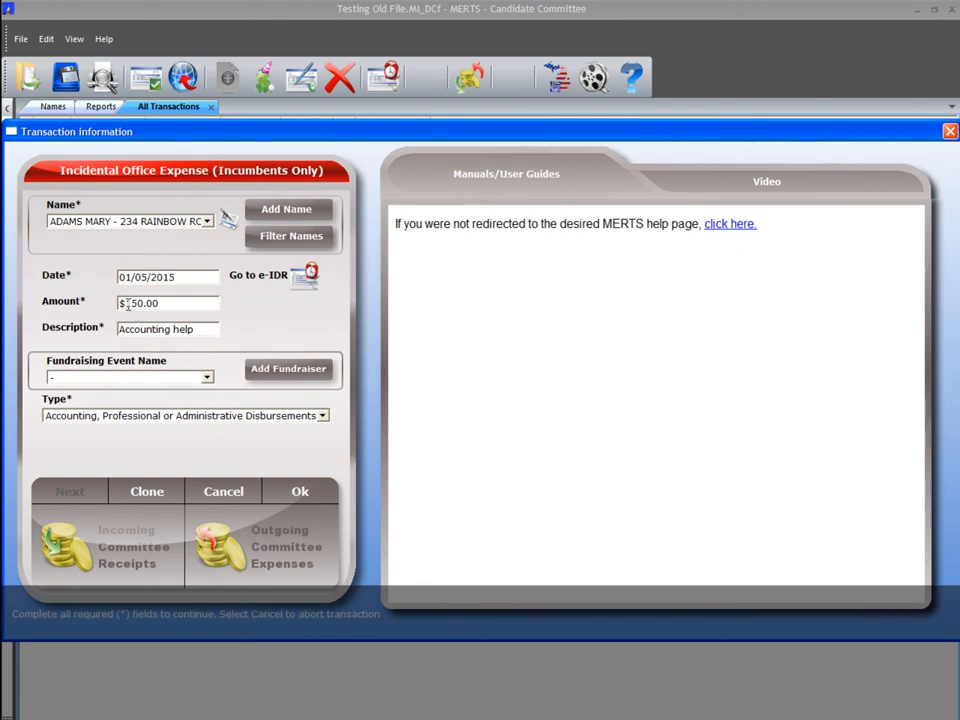
{"action": "left_click", "coordinate": [128, 305]}
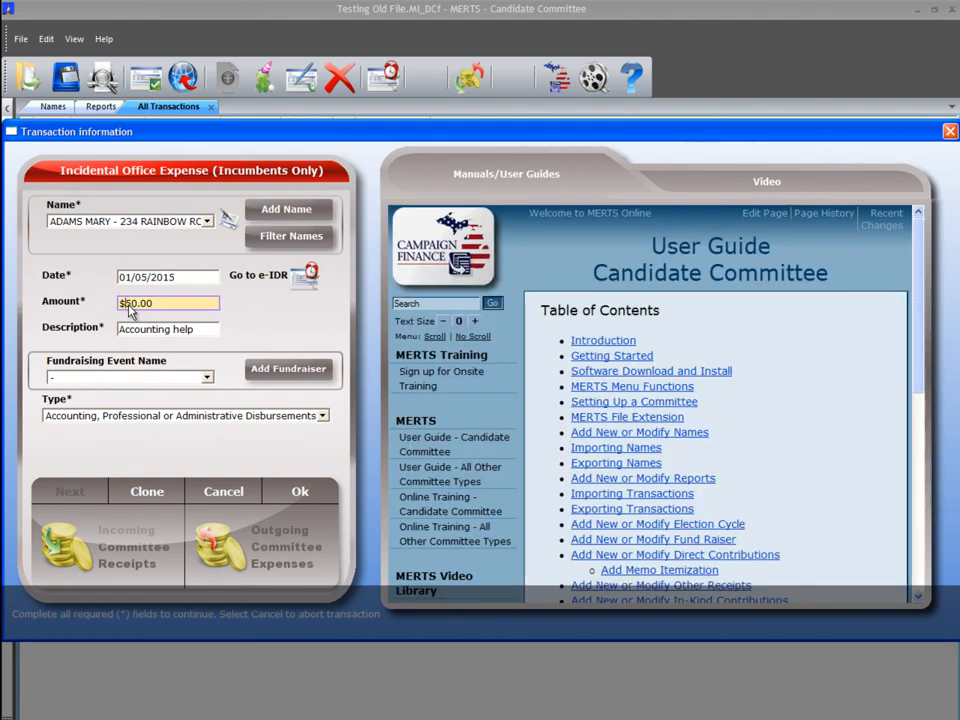
{"action": "type", "text": "2"}
{"action": "left_click", "coordinate": [302, 492]}
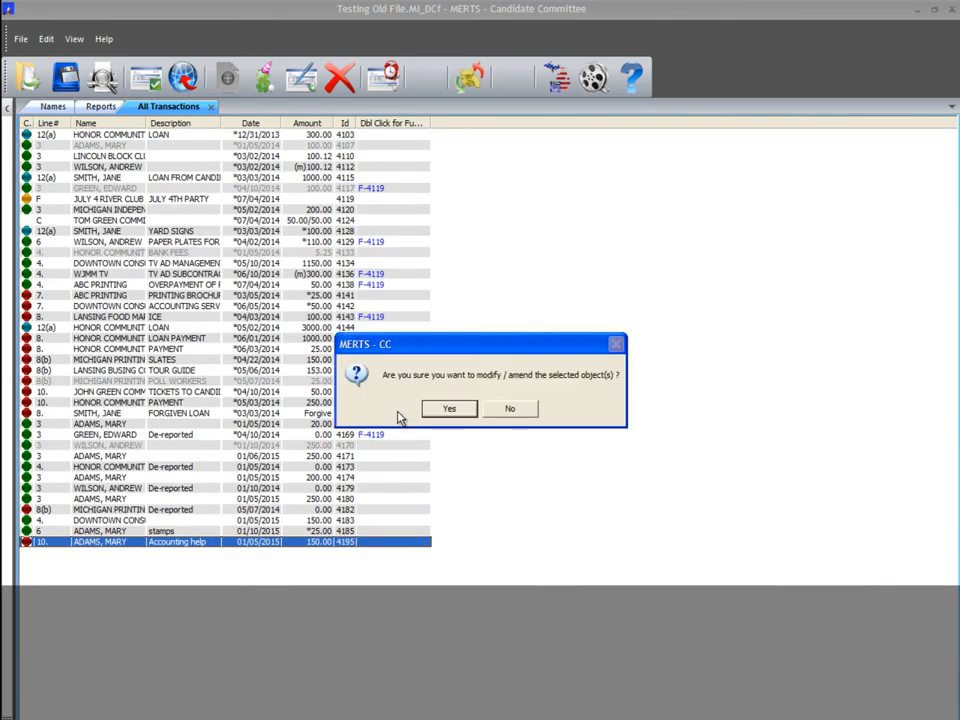
{"action": "left_click", "coordinate": [467, 416]}
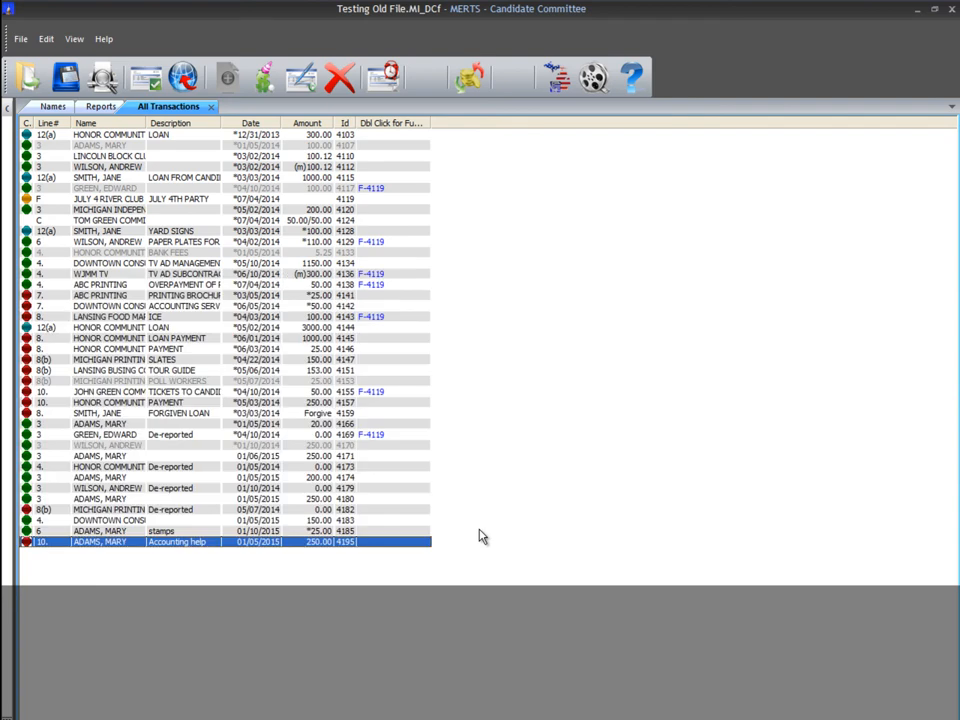
Examine the modify, delete, amend and de-report options for the 06/03/2014 payment, the Accounting help expense and the 01/05/2014 contribution.
{"action": "left_click", "coordinate": [257, 356]}
{"action": "right_click", "coordinate": [256, 356]}
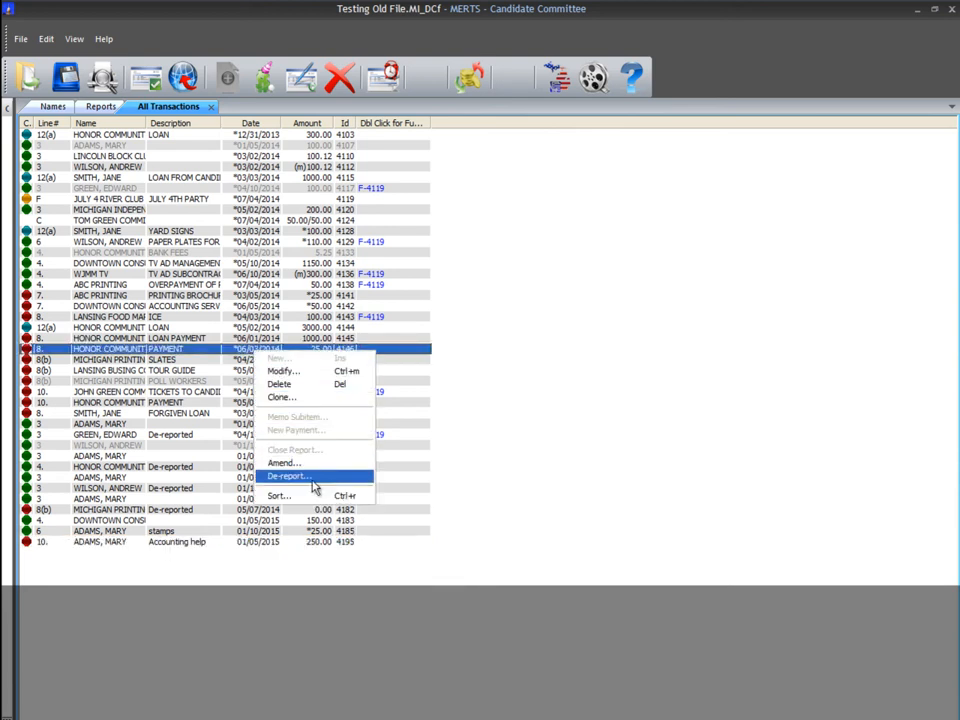
{"action": "left_click", "coordinate": [303, 651]}
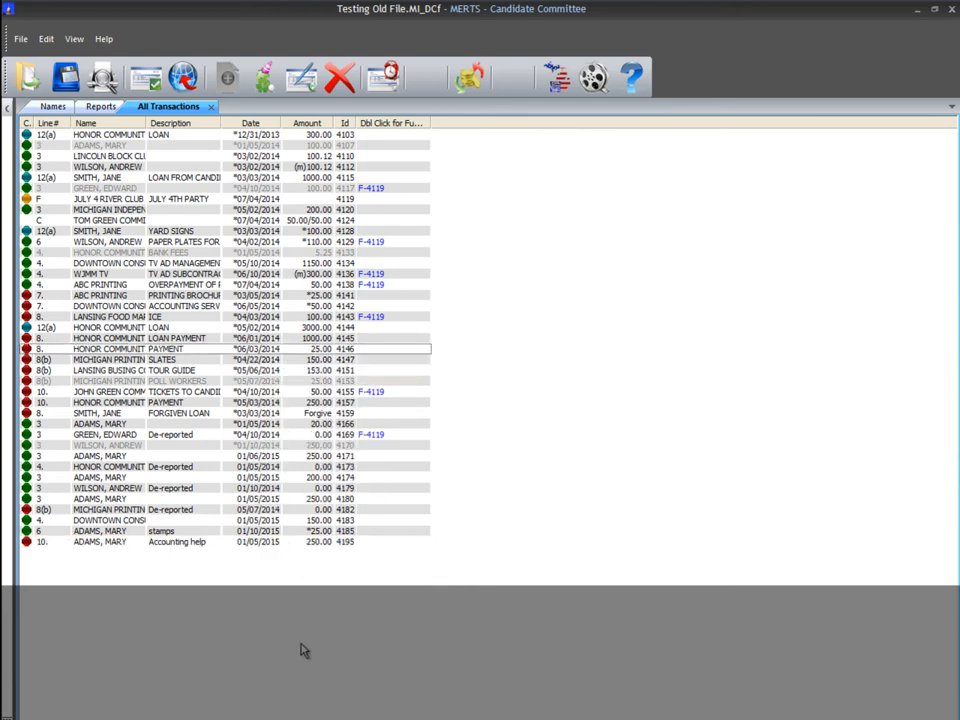
{"action": "right_click", "coordinate": [226, 544]}
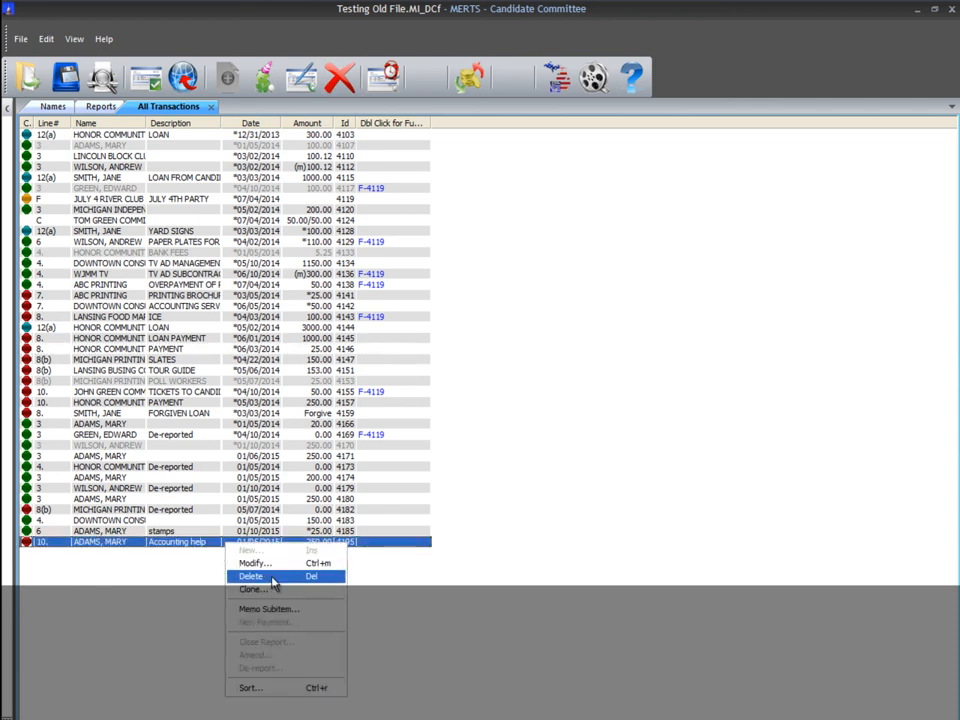
{"action": "left_click", "coordinate": [165, 594]}
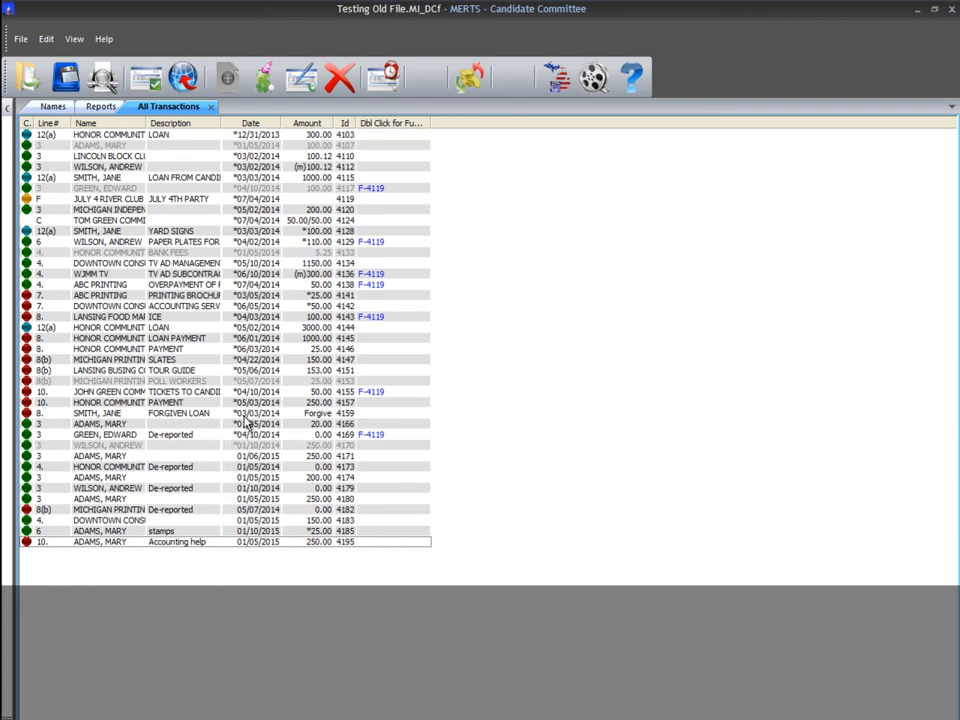
{"action": "left_click", "coordinate": [245, 427]}
{"action": "right_click", "coordinate": [246, 425]}
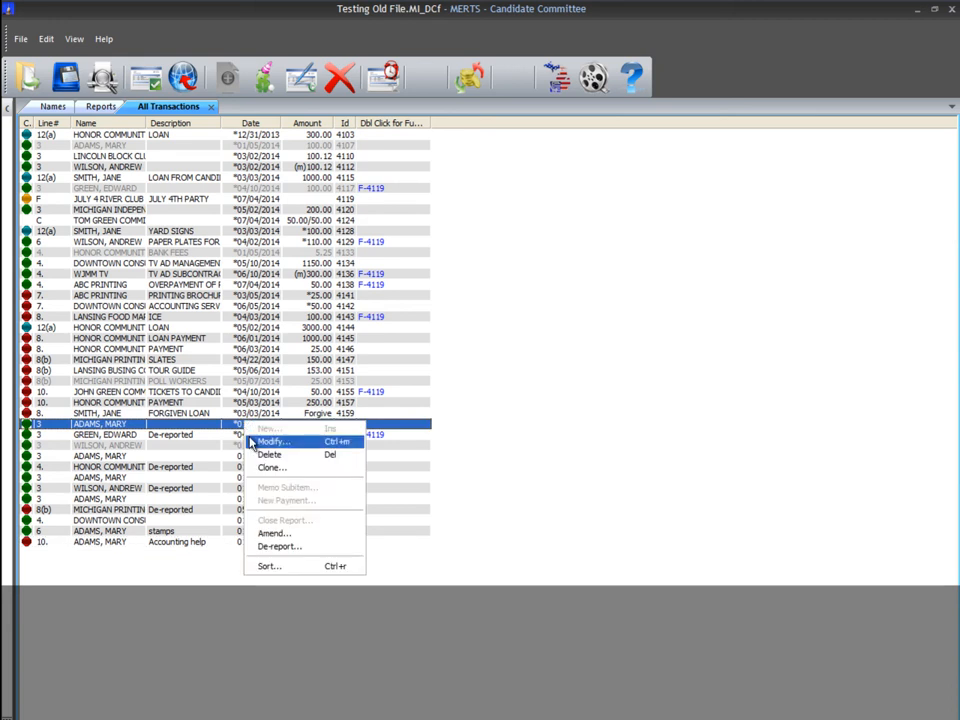
{"action": "left_click", "coordinate": [232, 608]}
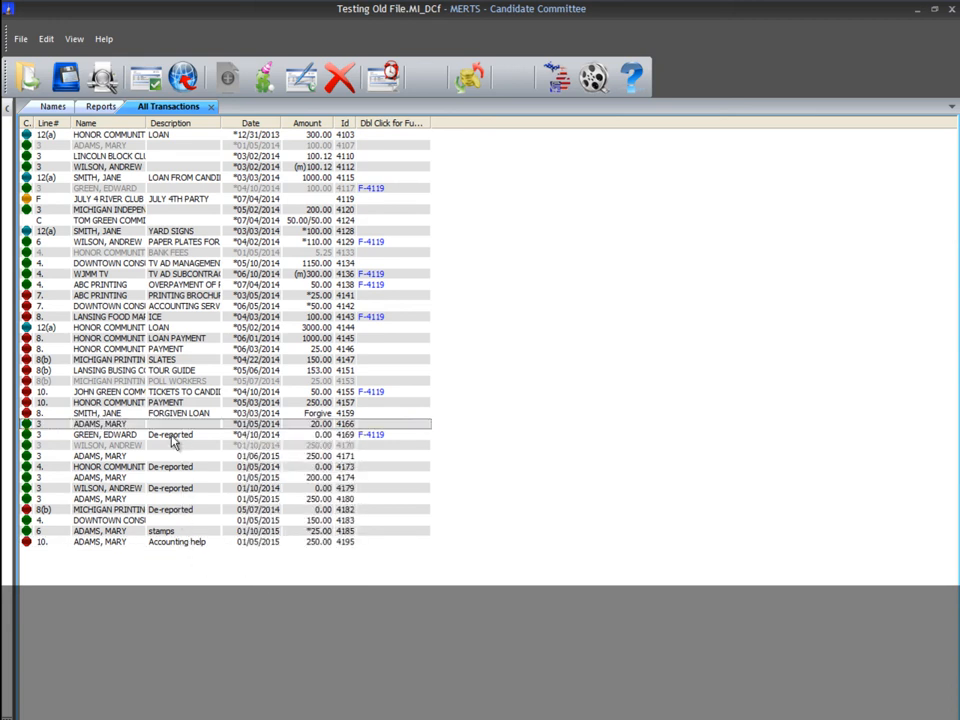